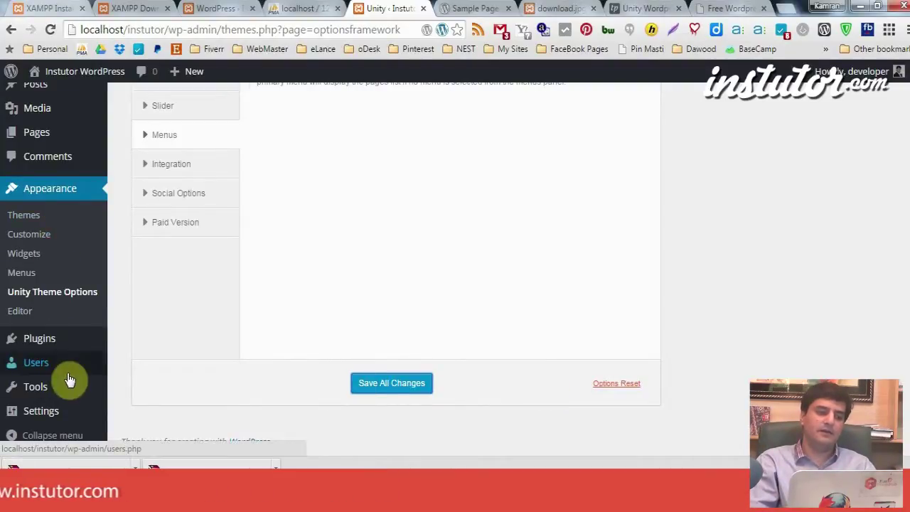
# Open the site's installed plugins page and search Google for "wordpress plugins" in the Unity theme page's browser tab.
pyautogui.moveTo(76, 344)
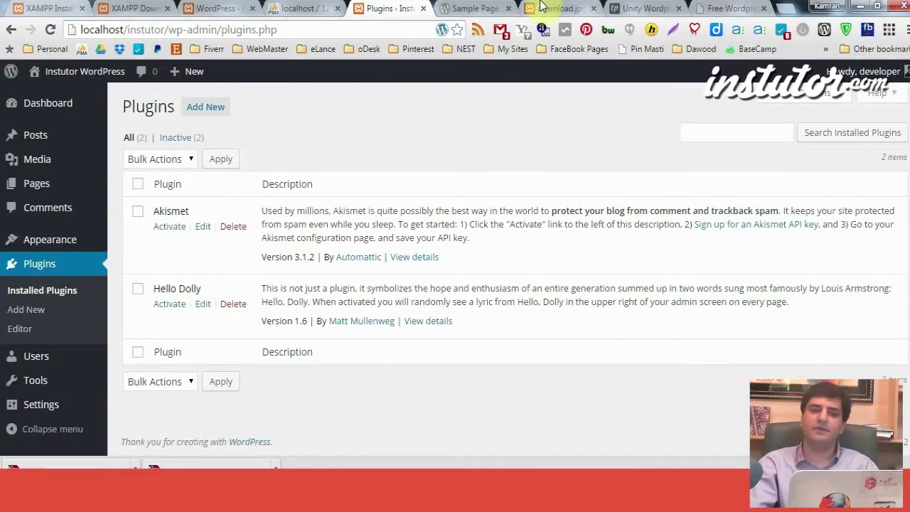
pyautogui.click(640, 8)
pyautogui.hotkey('ctrl', 'l')
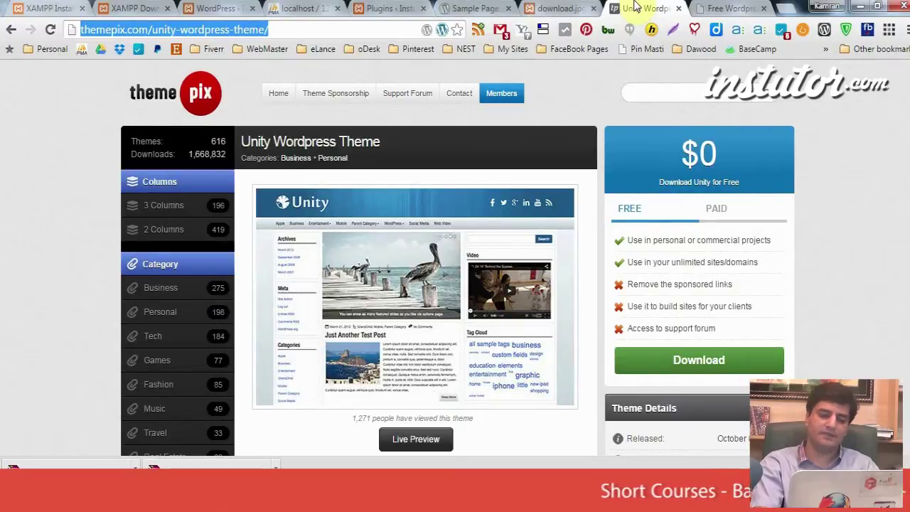
pyautogui.write('goo')
pyautogui.press('Return')
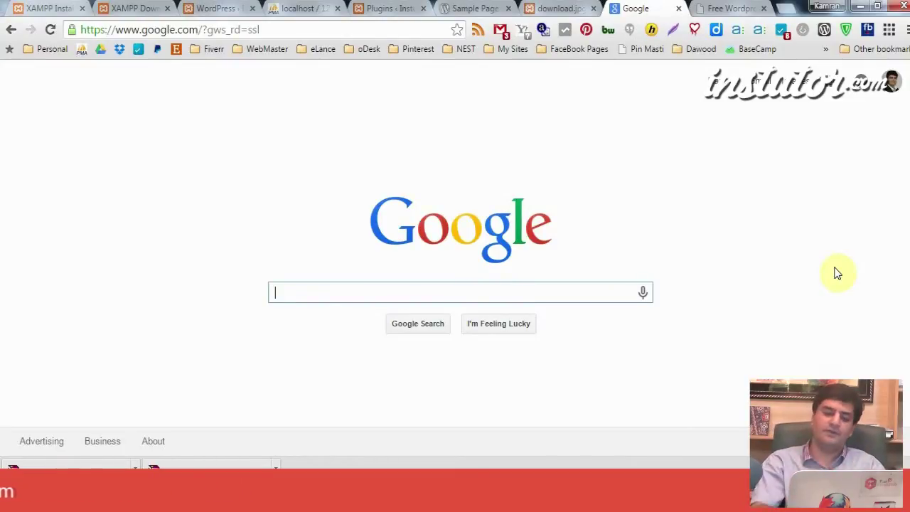
pyautogui.press('F5')
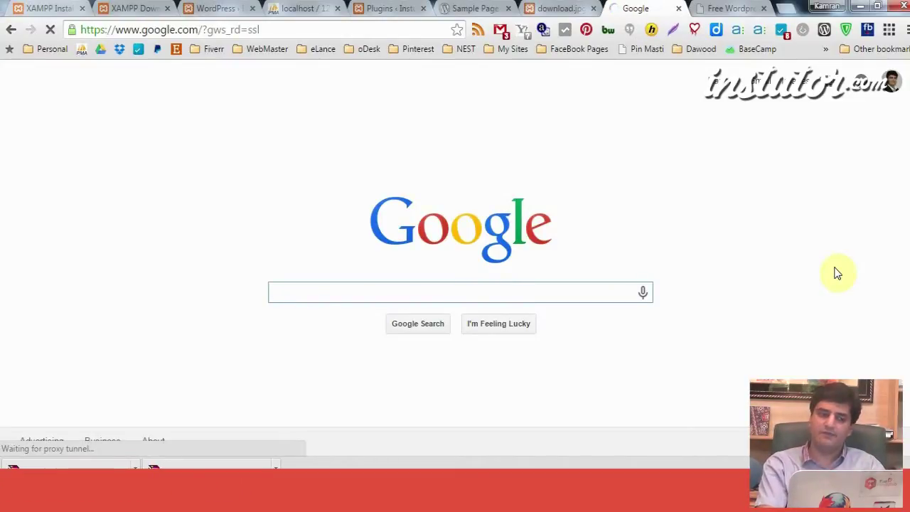
pyautogui.write('wordpress ')
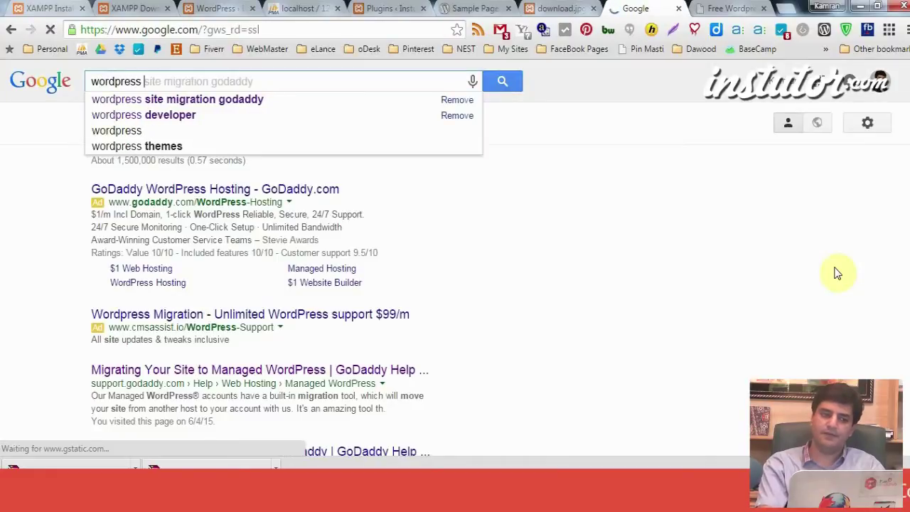
pyautogui.write('plugins')
pyautogui.press('Return')
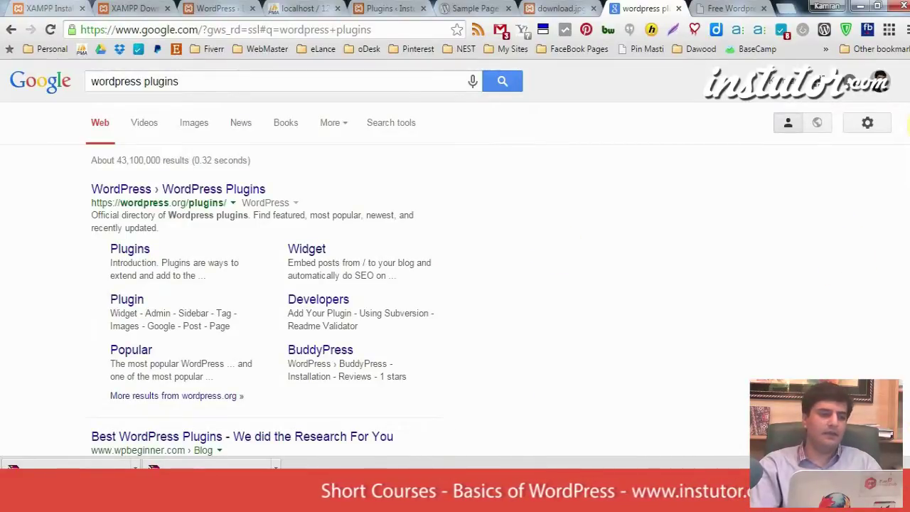
# Review the Google results for WordPress plugins and open the Plugins page on WordPress.org.
pyautogui.scroll(-1, 909, 126)
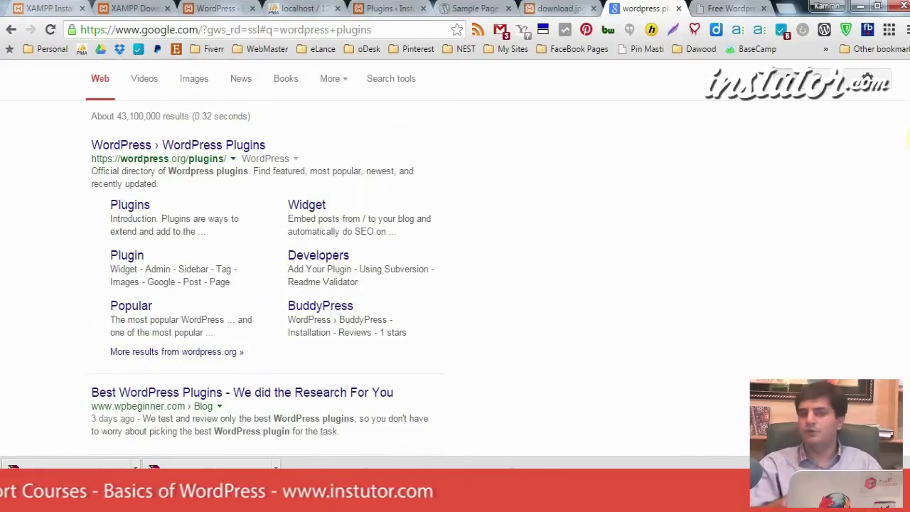
pyautogui.scroll(-2, 908, 142)
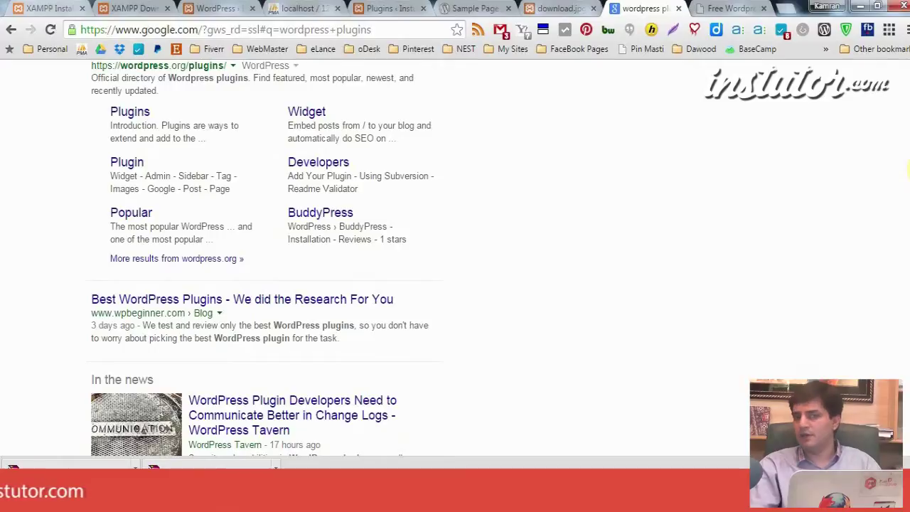
pyautogui.scroll(-6, 909, 169)
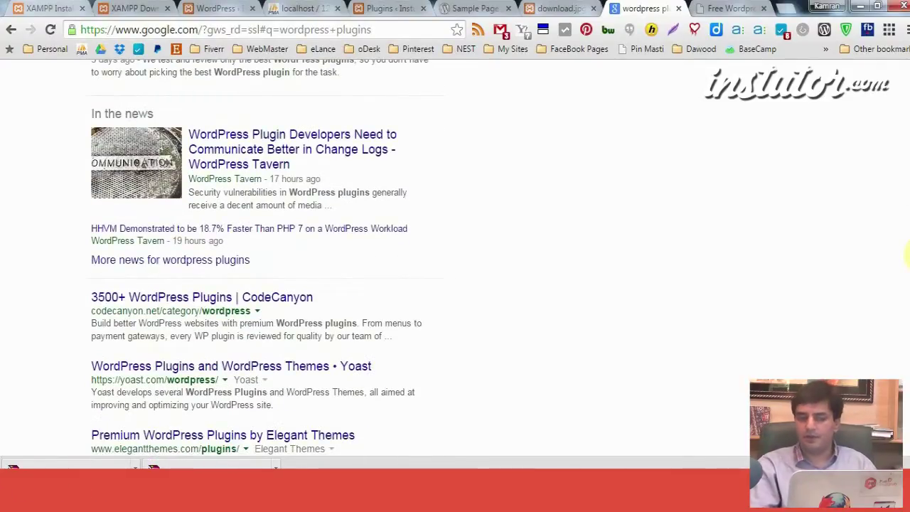
pyautogui.scroll(10, 908, 241)
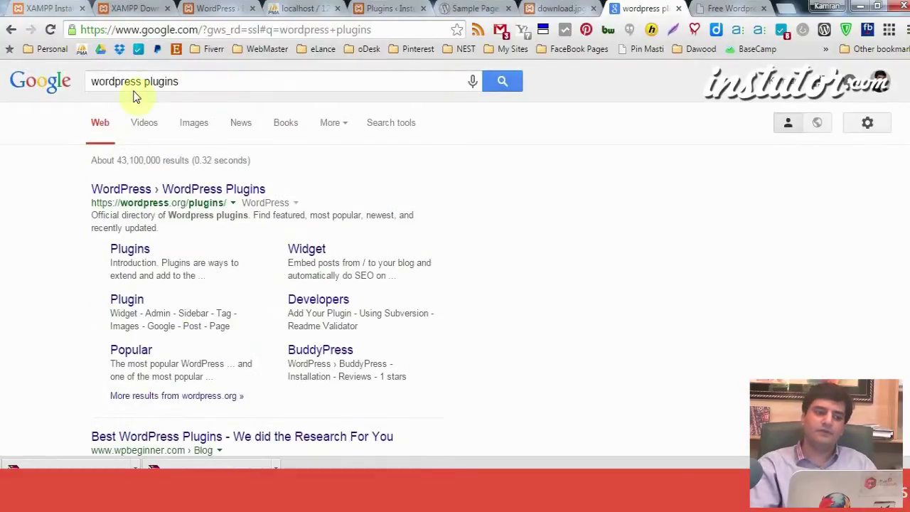
pyautogui.click(134, 255)
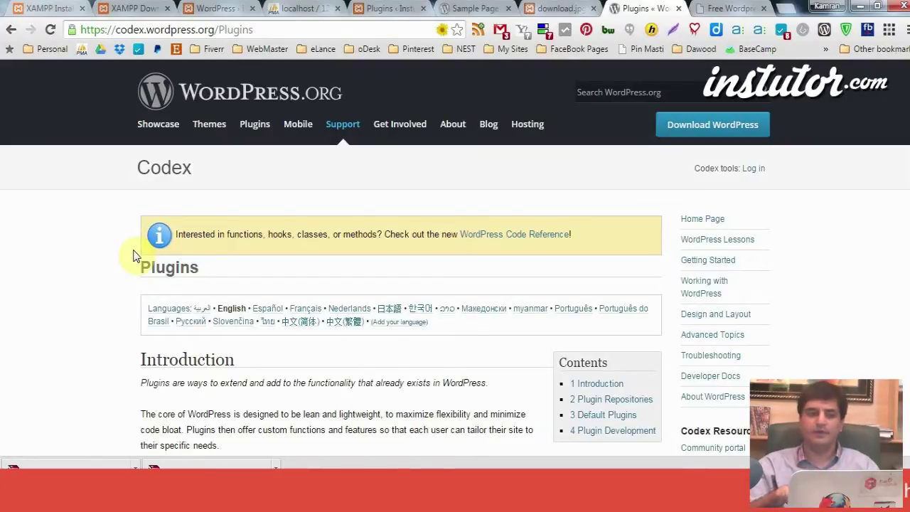
# Return to the local site's admin, then install Contact Form 7 from the popular plugins and activate it.
pyautogui.click(388, 8)
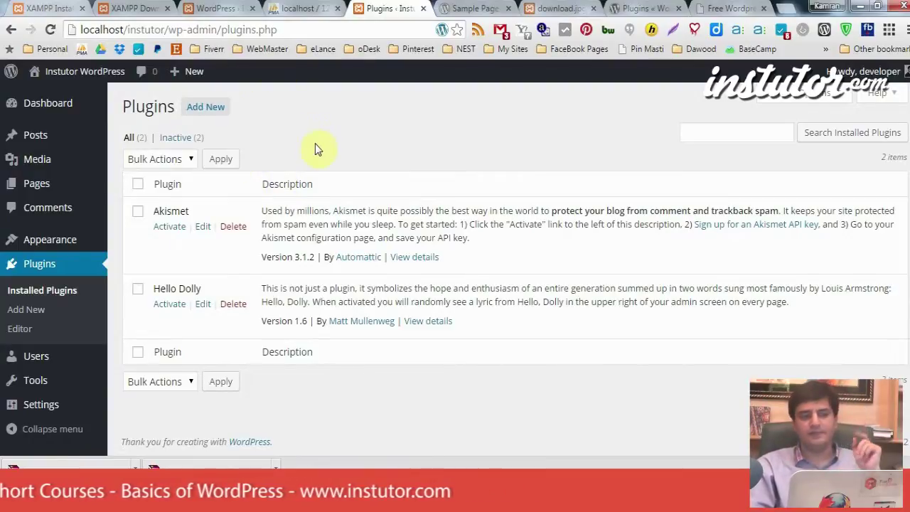
pyautogui.click(208, 114)
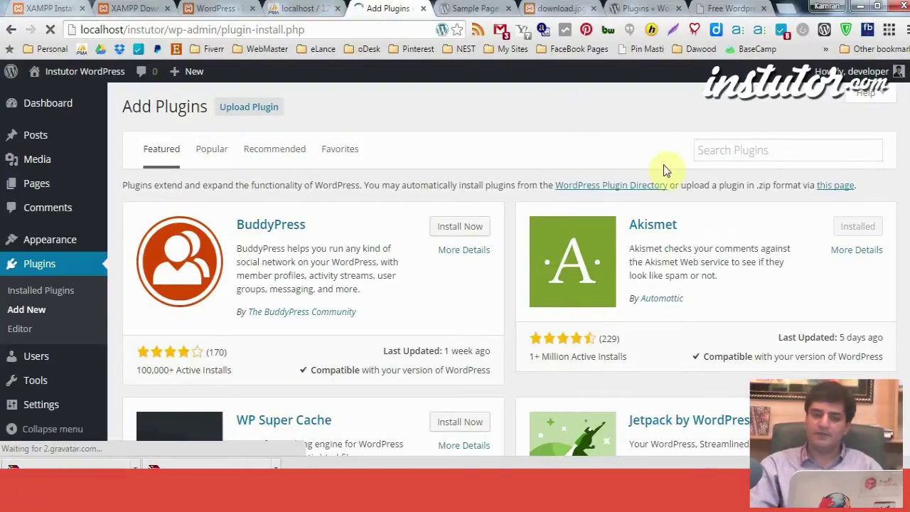
pyautogui.scroll(-7, 908, 150)
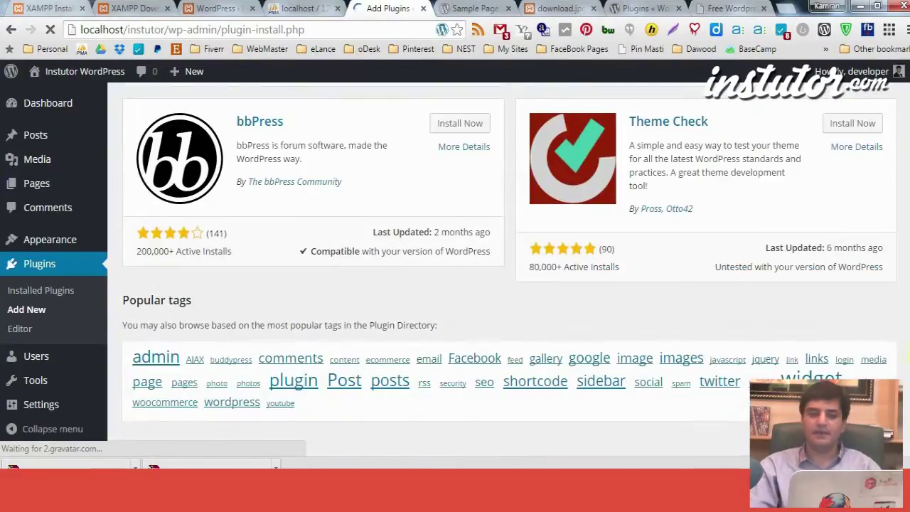
pyautogui.scroll(2, 909, 298)
pyautogui.scroll(5, 908, 298)
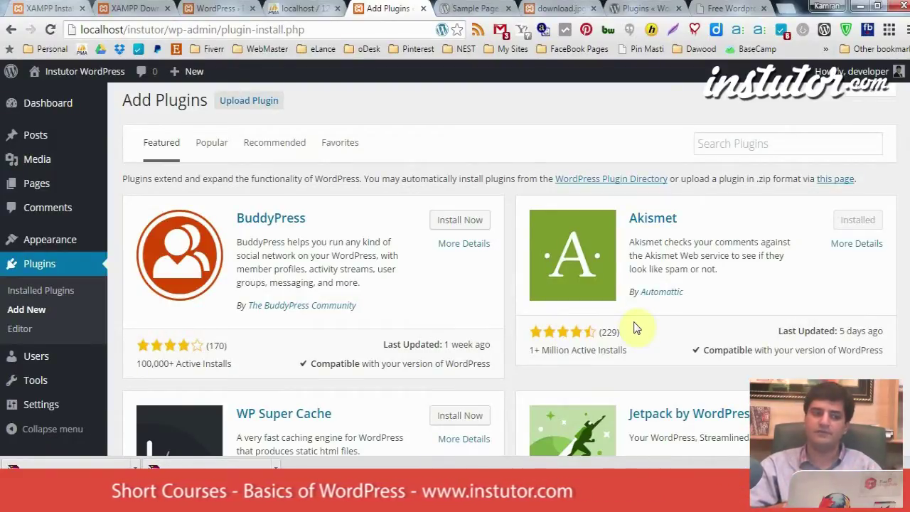
pyautogui.click(206, 151)
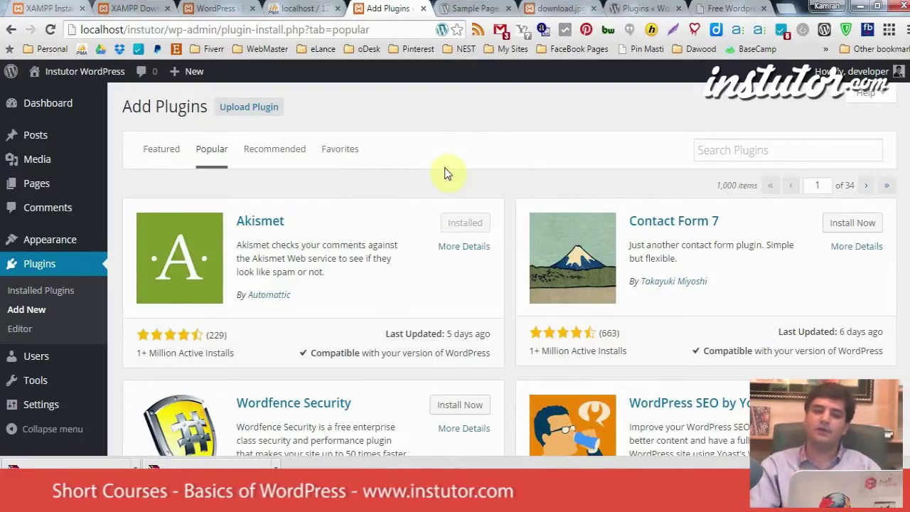
pyautogui.click(860, 227)
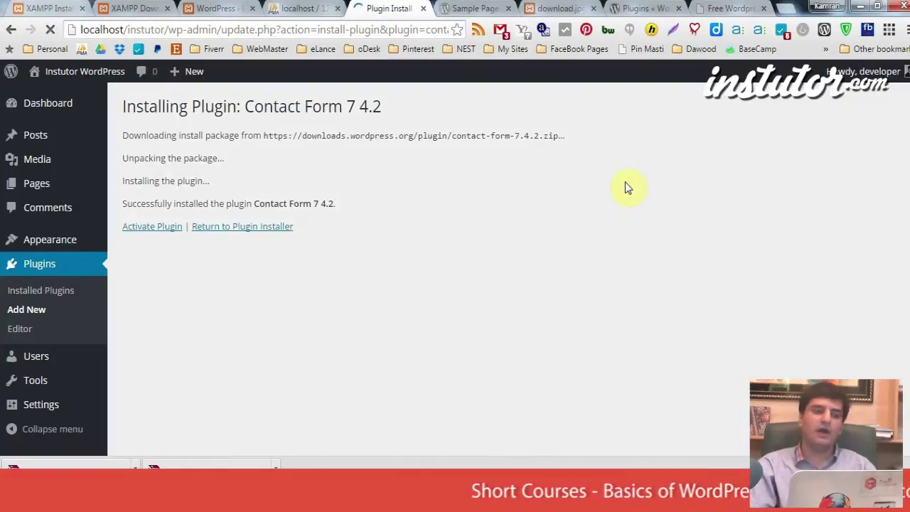
pyautogui.click(165, 227)
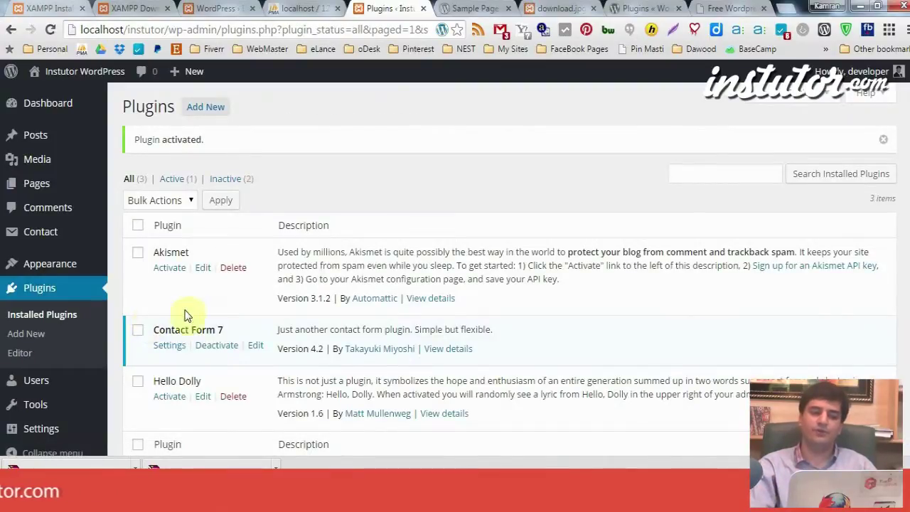
# Delete the Akismet and Hello Dolly plugins together with a bulk action, including their files.
pyautogui.scroll(-2, 819, 255)
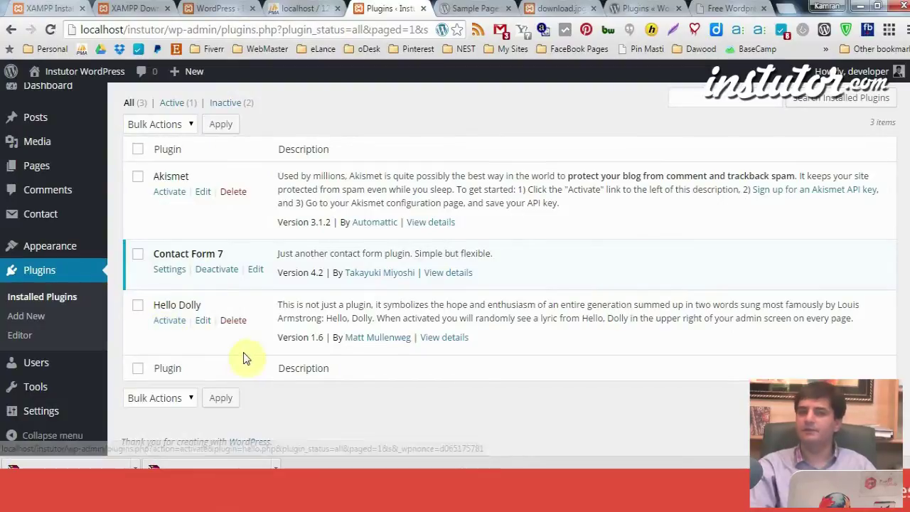
pyautogui.click(137, 150)
pyautogui.click(137, 256)
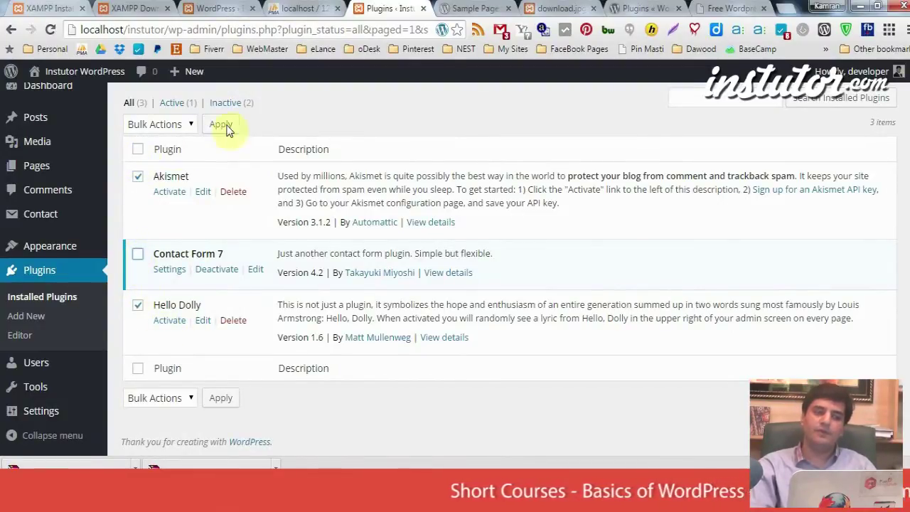
pyautogui.click(188, 125)
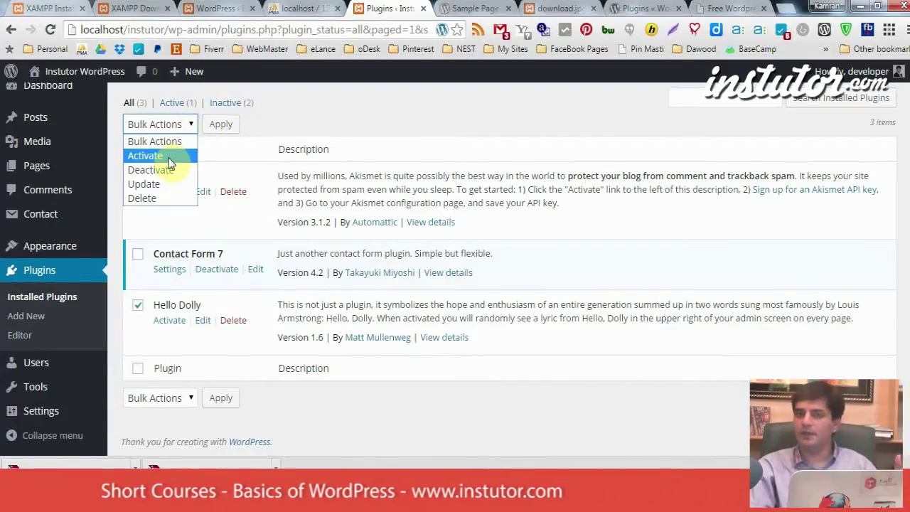
pyautogui.click(164, 199)
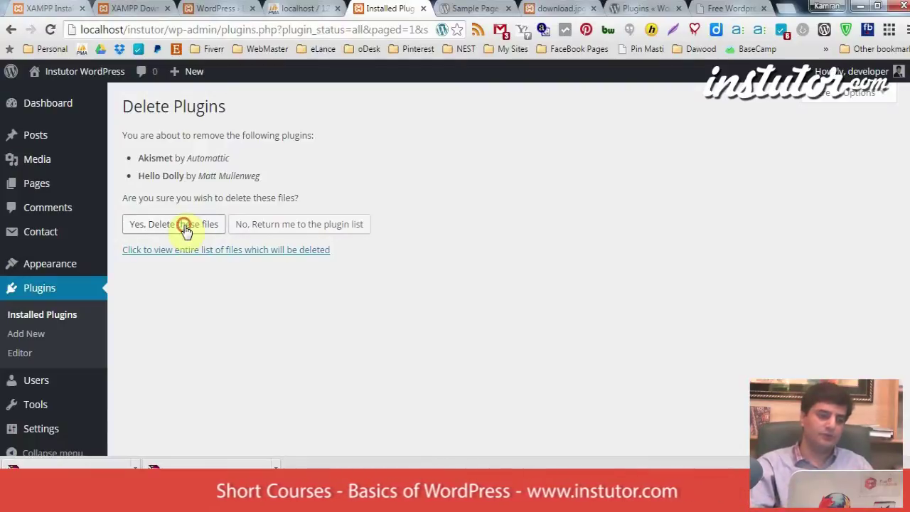
pyautogui.click(187, 231)
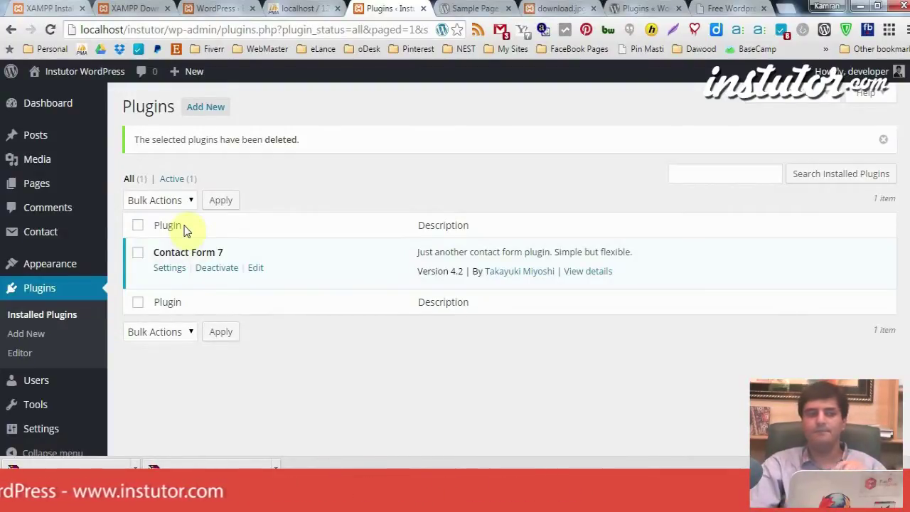
# Install a plugin by uploading rocket-lazy-load.zip from the WordPress Plugins folder and activate it.
pyautogui.click(207, 114)
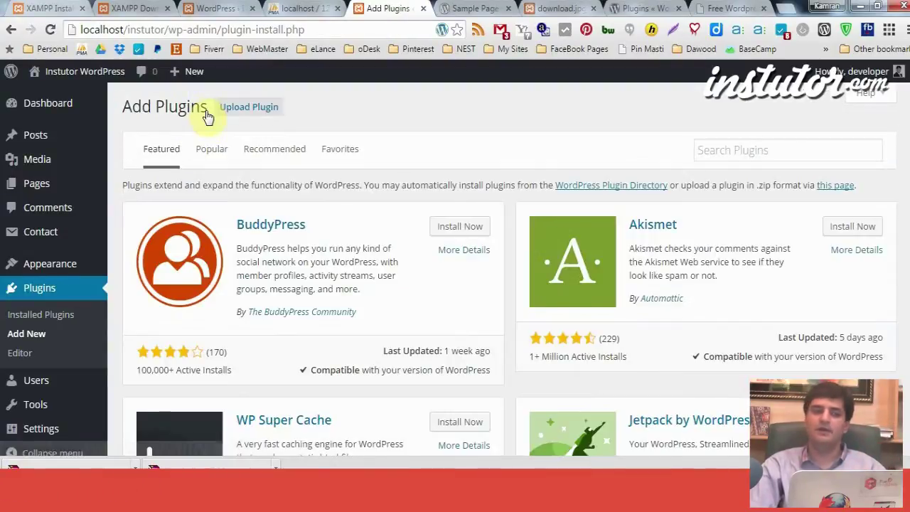
pyautogui.click(259, 114)
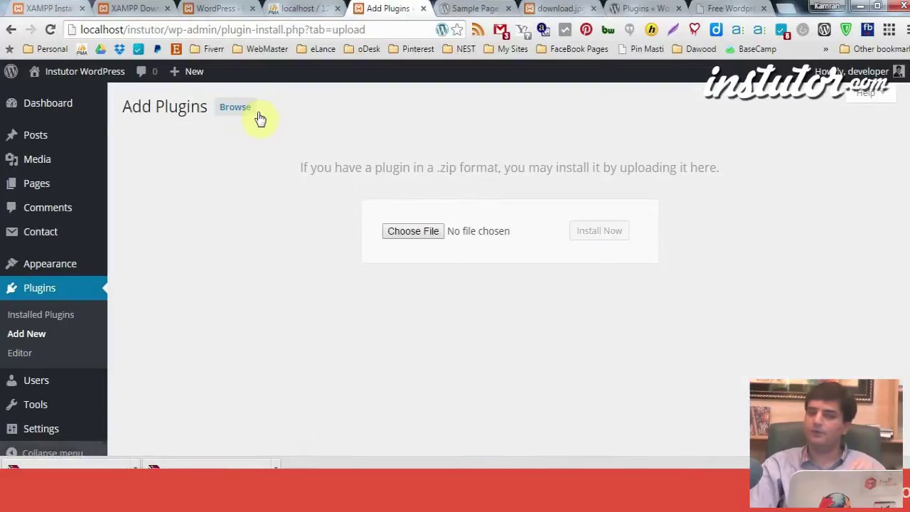
pyautogui.click(424, 236)
pyautogui.click(68, 232)
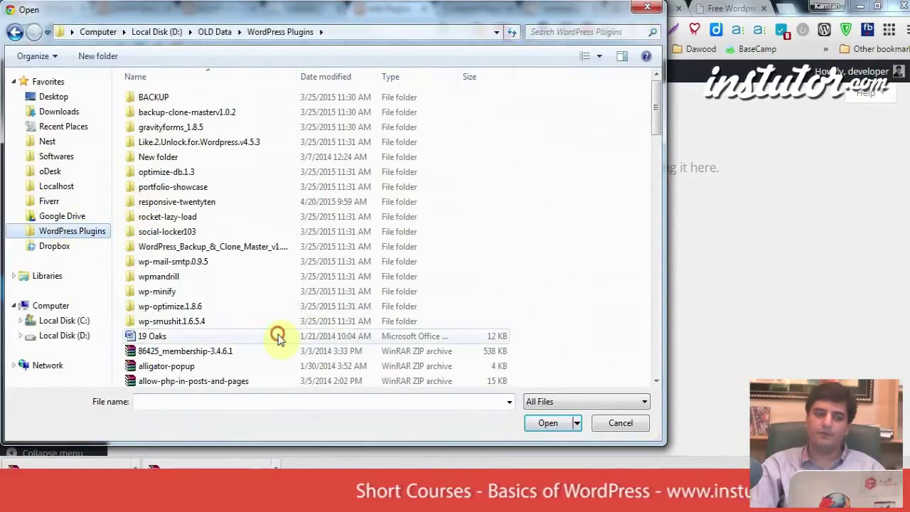
pyautogui.click(278, 337)
pyautogui.moveTo(656, 113); pyautogui.dragTo(634, 265)
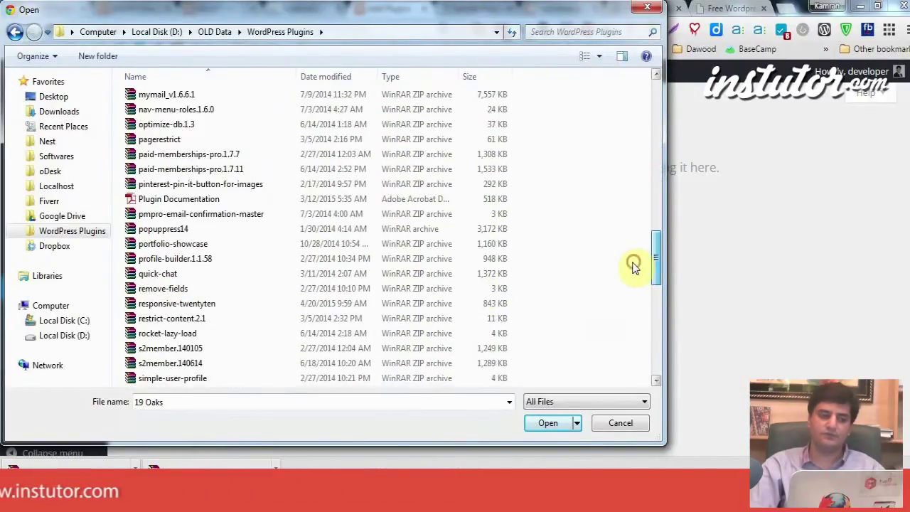
pyautogui.click(244, 334)
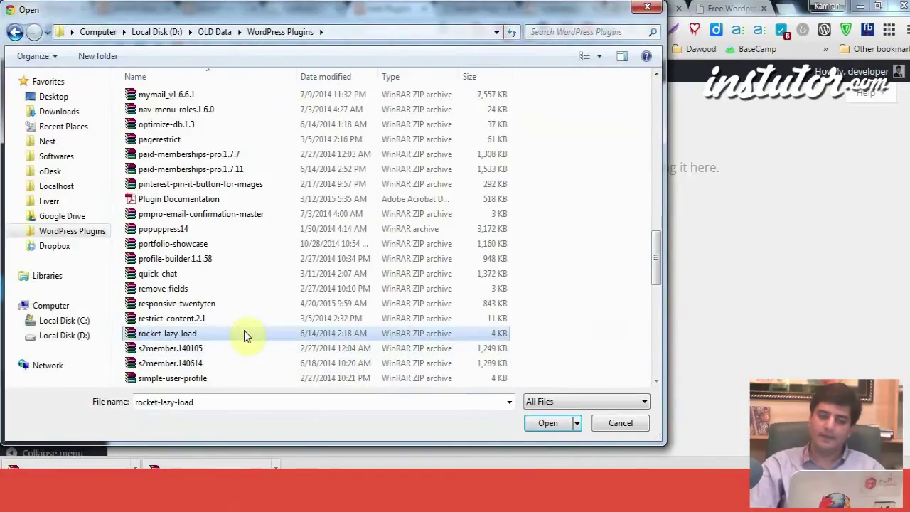
pyautogui.click(562, 422)
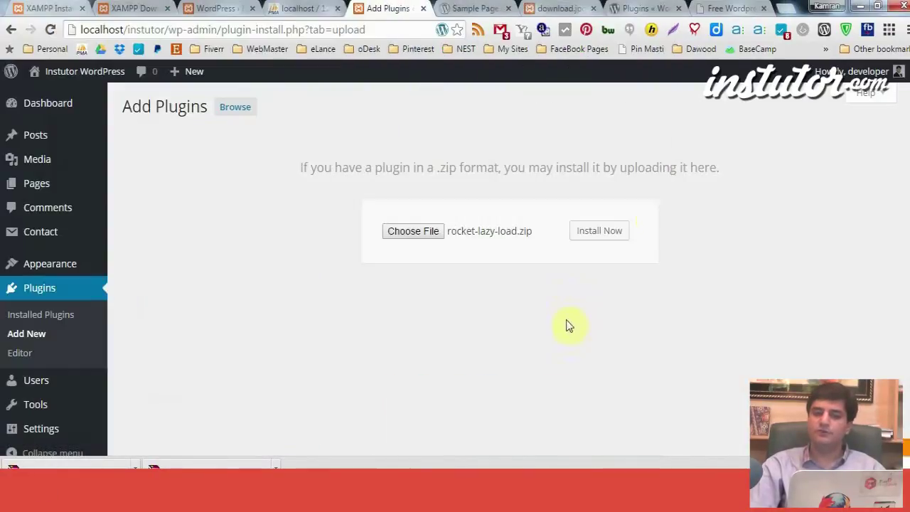
pyautogui.click(619, 231)
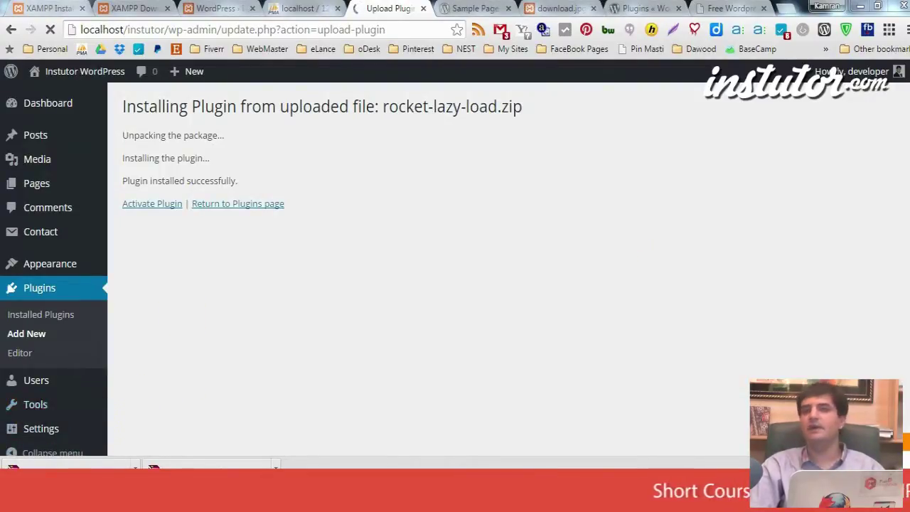
pyautogui.click(174, 207)
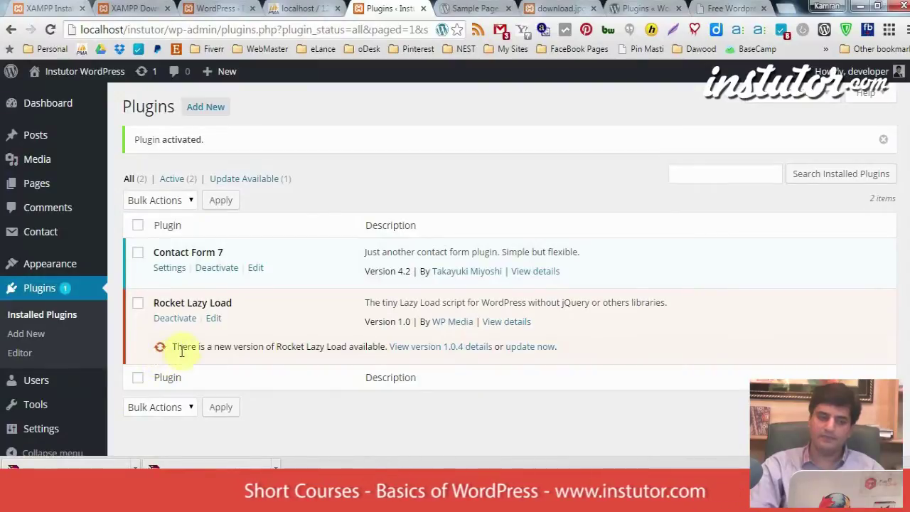
# Update the Rocket Lazy Load plugin to version 1.0.4.
pyautogui.moveTo(283, 348); pyautogui.dragTo(386, 349)
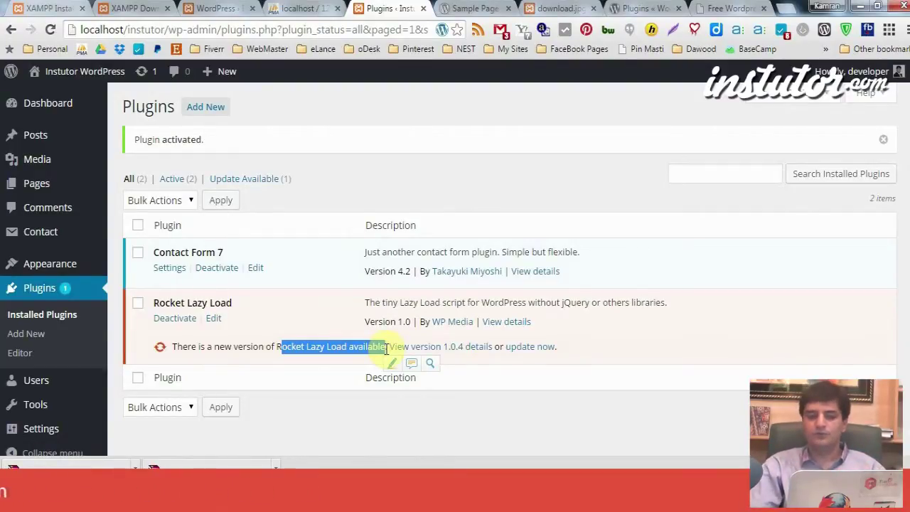
pyautogui.click(681, 346)
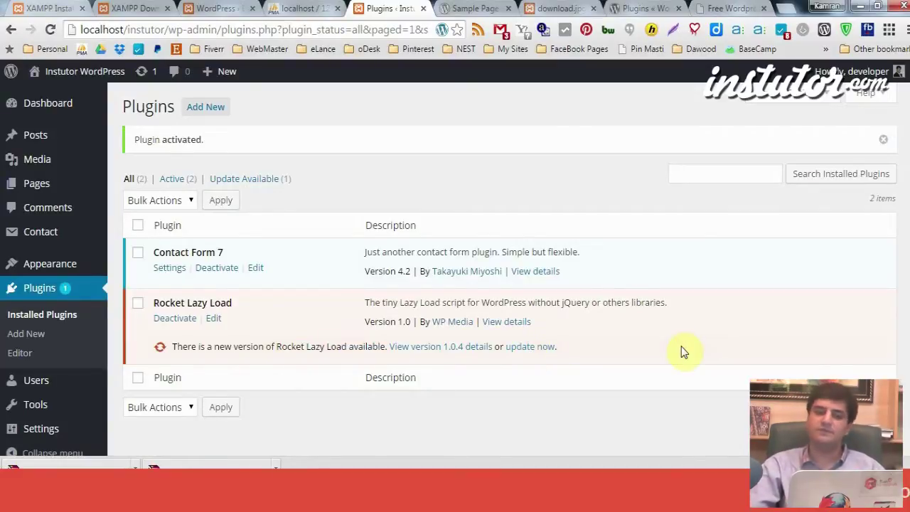
pyautogui.click(519, 347)
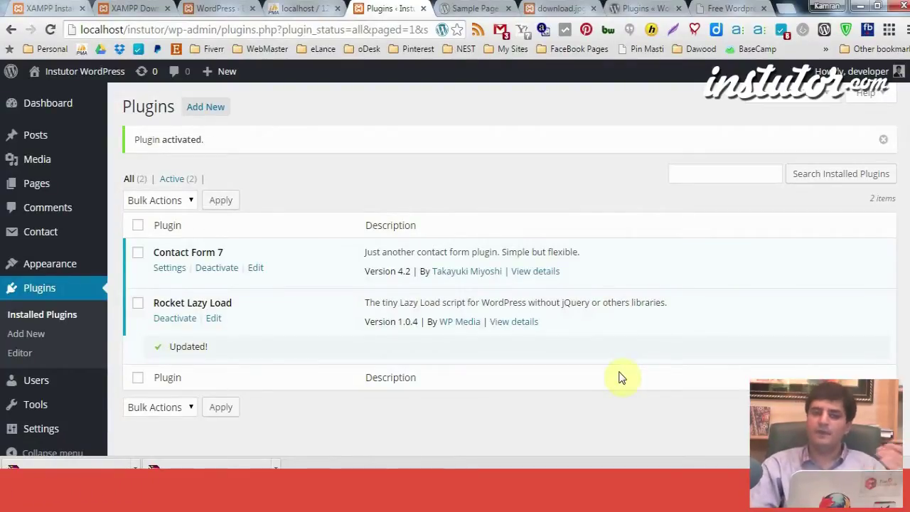
# Switch to the WordPress.org Codex page and search the site for "contact form 7".
pyautogui.click(642, 7)
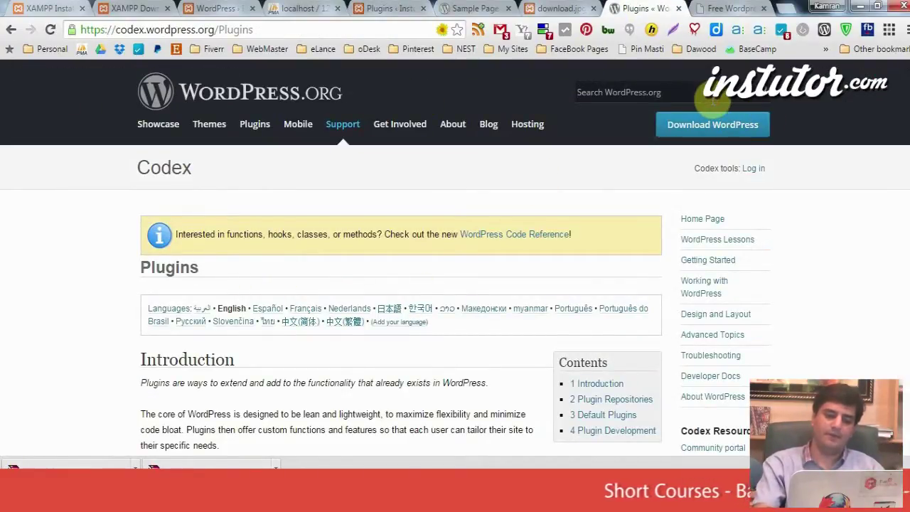
pyautogui.write('contact forms')
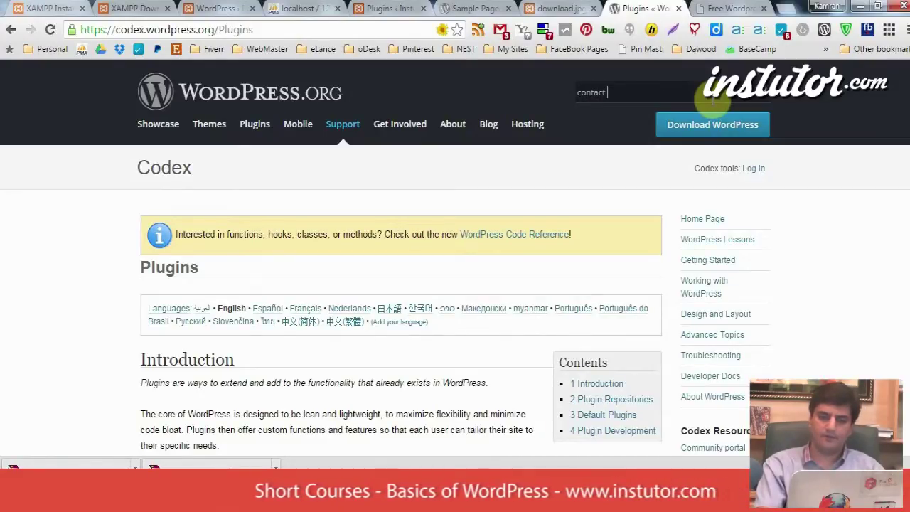
pyautogui.press('BackSpace')
pyautogui.write('7')
pyautogui.press('Return')
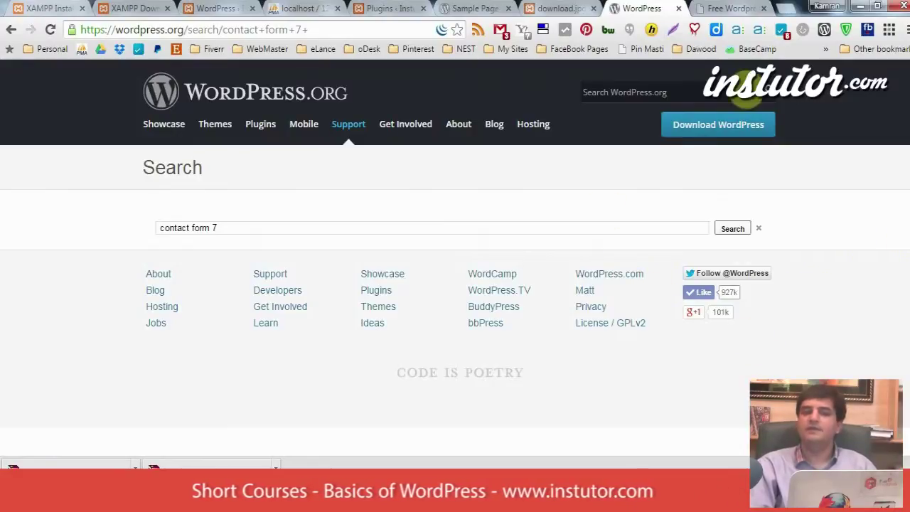
# Search the WordPress.org Plugin Directory for "contact form 7" and check the Contact Form 7 entry's rating, active installs, last update and compatibility.
pyautogui.click(759, 229)
pyautogui.click(264, 125)
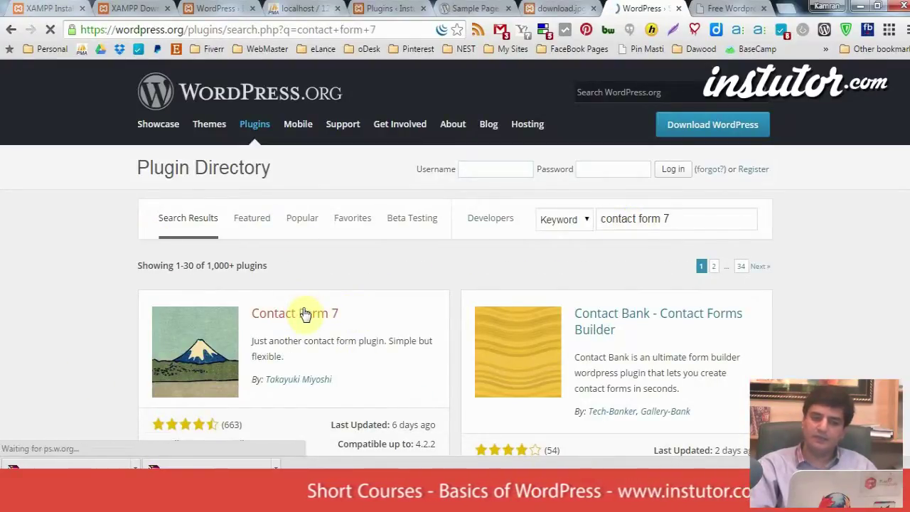
pyautogui.scroll(-2, 214, 334)
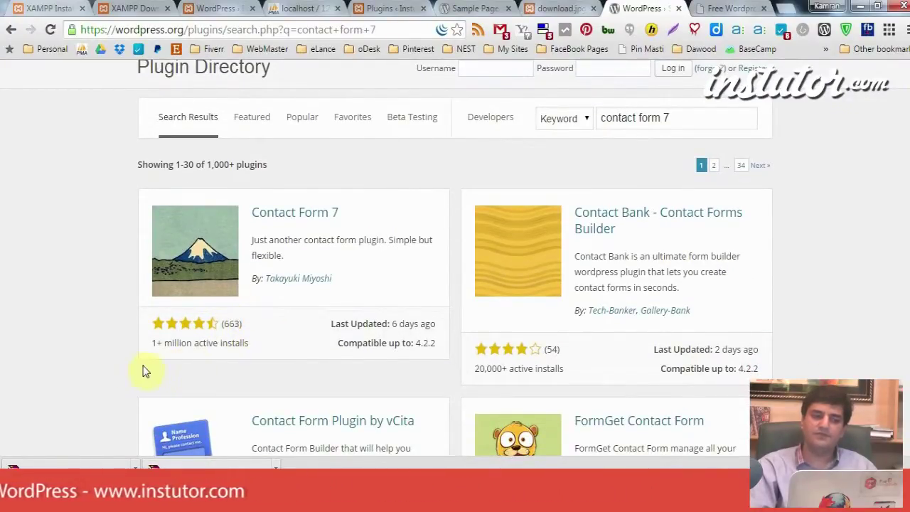
pyautogui.moveTo(147, 357); pyautogui.dragTo(240, 342)
pyautogui.click(253, 343)
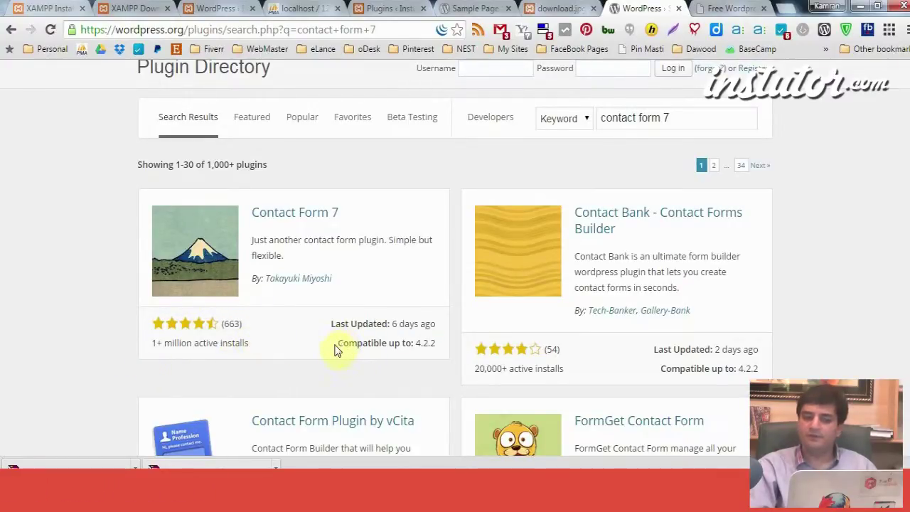
pyautogui.moveTo(334, 345); pyautogui.dragTo(443, 332)
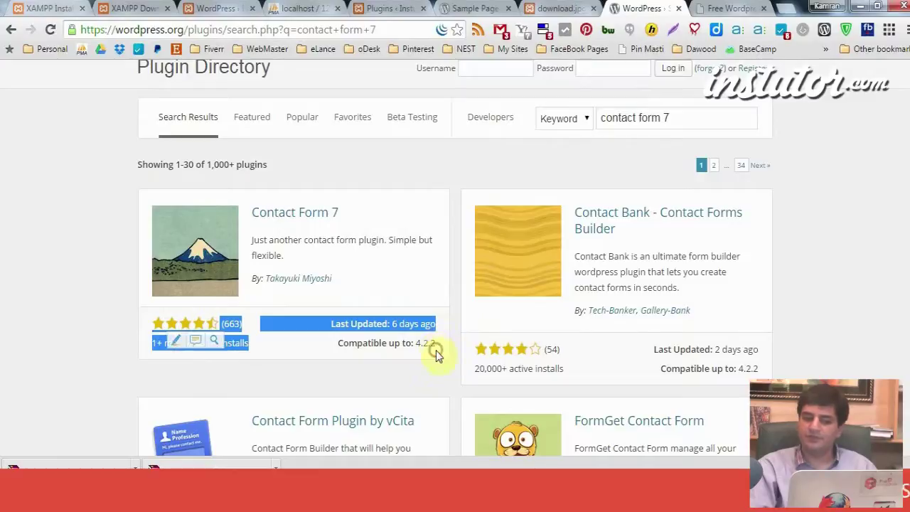
pyautogui.click(426, 287)
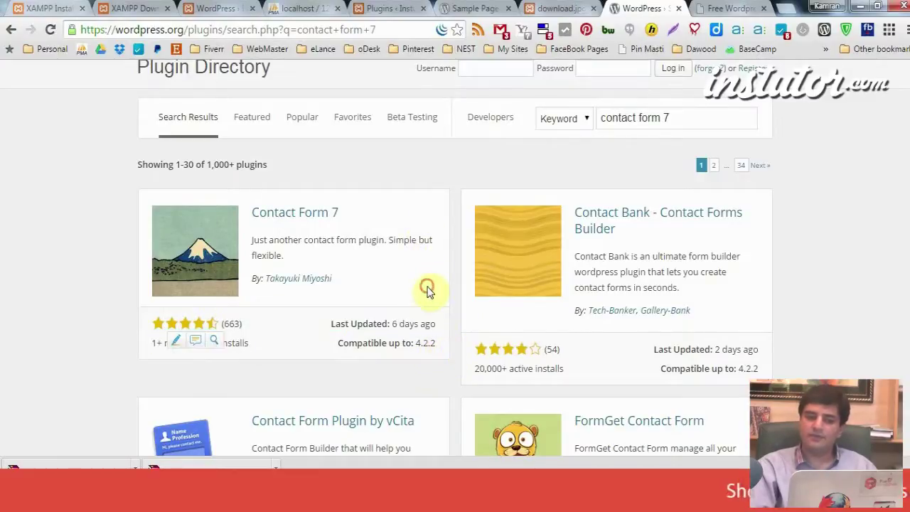
# Open the Contact Form 7 plugin page and review its description, requirements and star ratings.
pyautogui.click(288, 212)
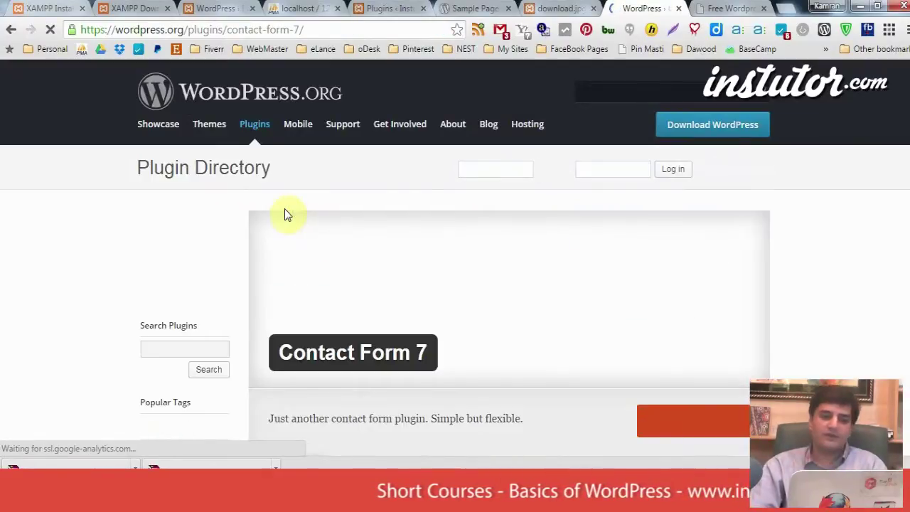
pyautogui.scroll(-4, 286, 214)
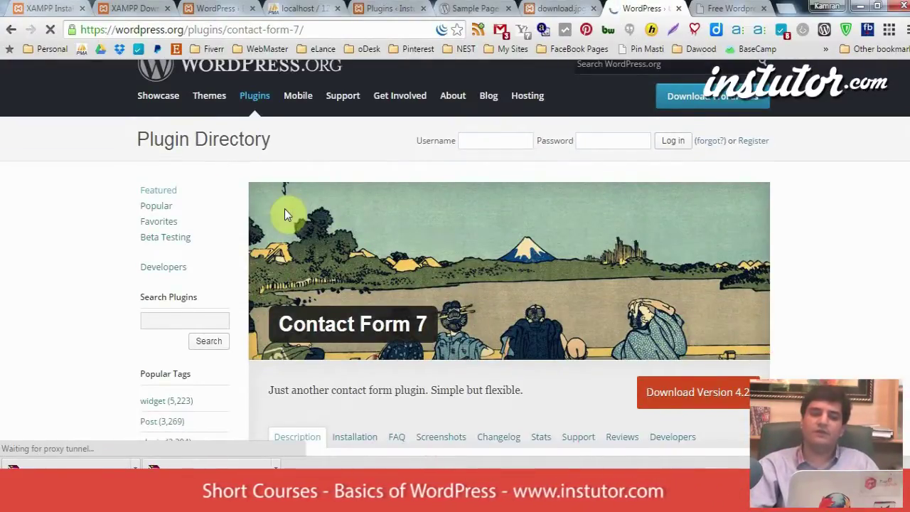
pyautogui.scroll(-1, 285, 215)
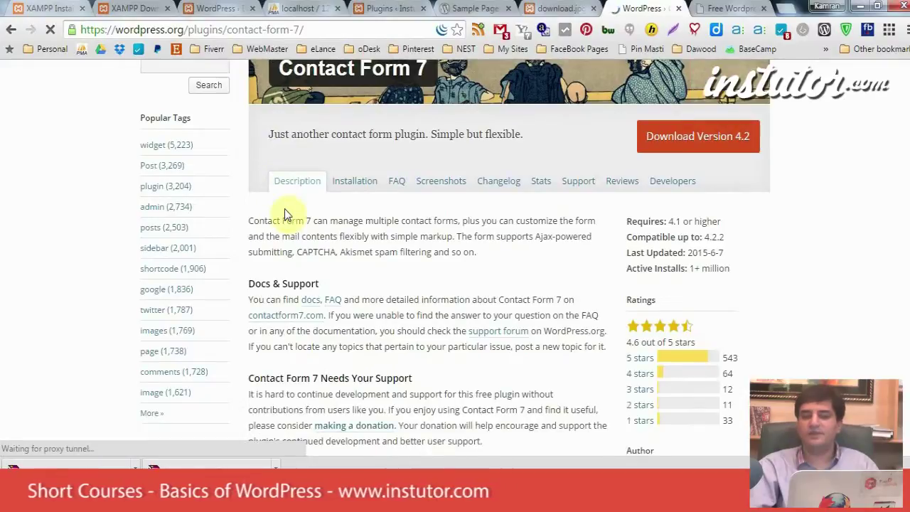
pyautogui.scroll(1, 286, 214)
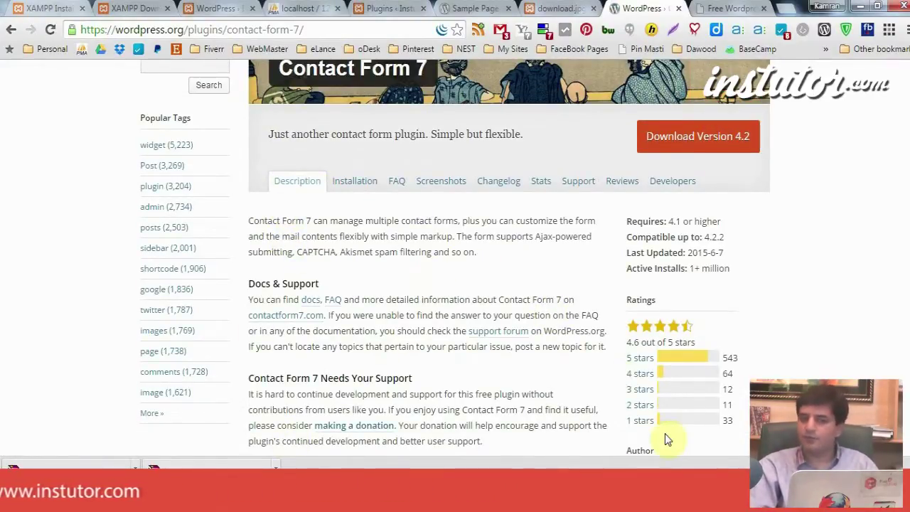
# Read the Installation and FAQ sections of the Contact Form 7 page and open its Screenshots section.
pyautogui.click(360, 186)
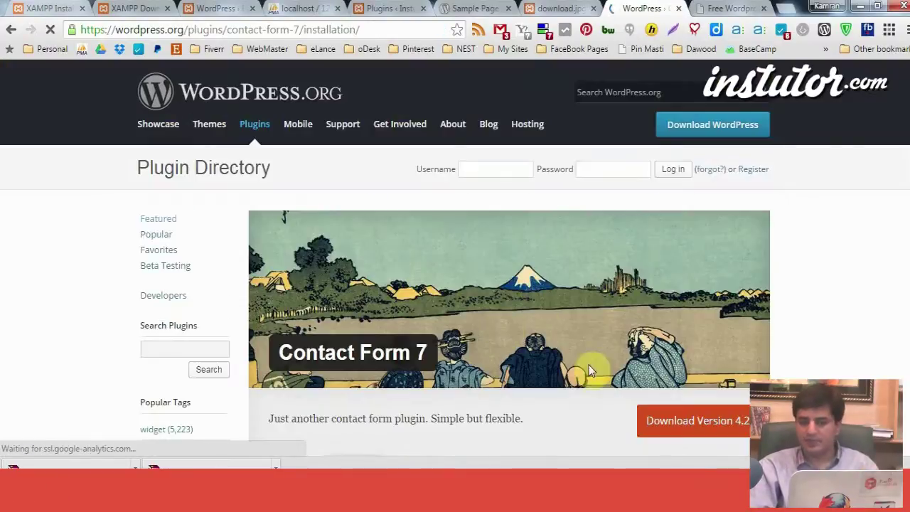
pyautogui.scroll(-5, 445, 327)
pyautogui.scroll(3, 445, 327)
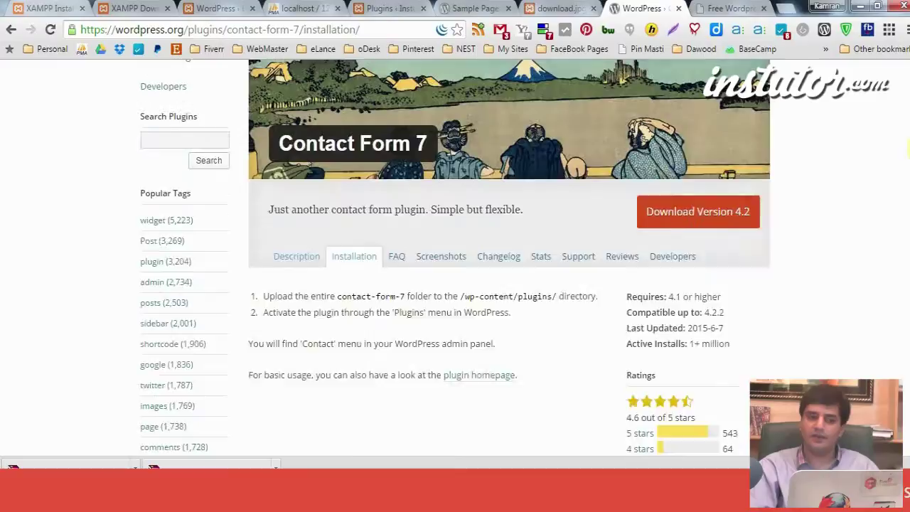
pyautogui.click(395, 313)
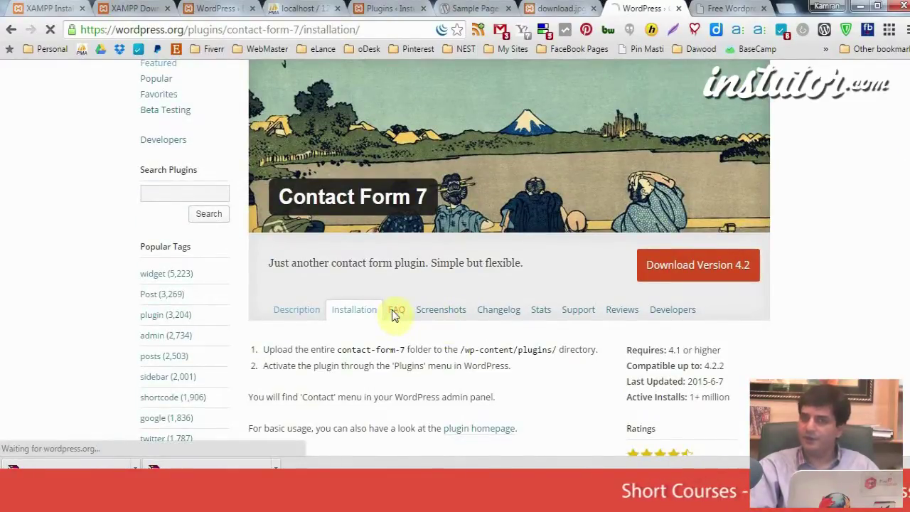
pyautogui.scroll(-3, 904, 267)
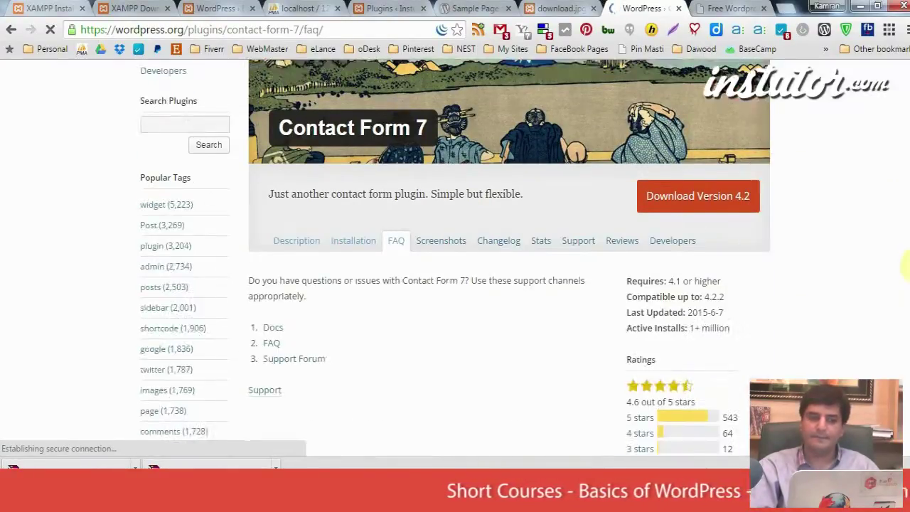
pyautogui.scroll(-2, 907, 267)
pyautogui.click(459, 142)
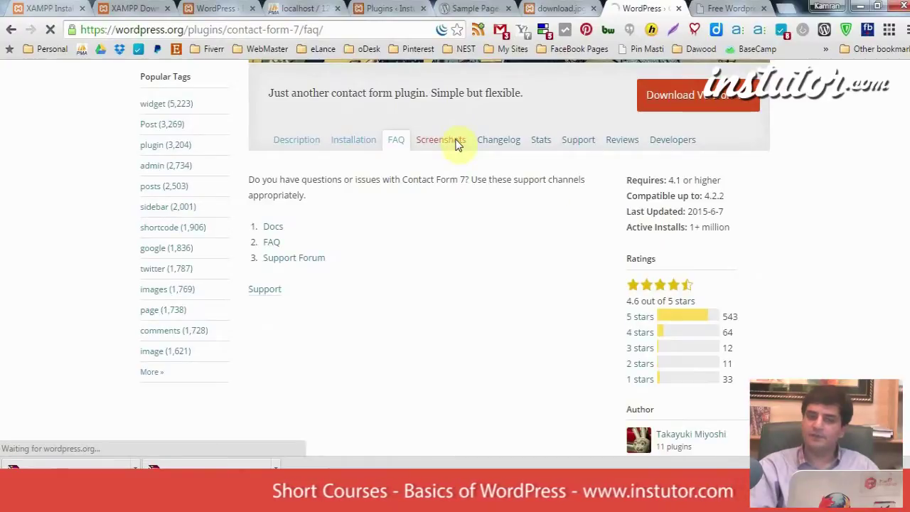